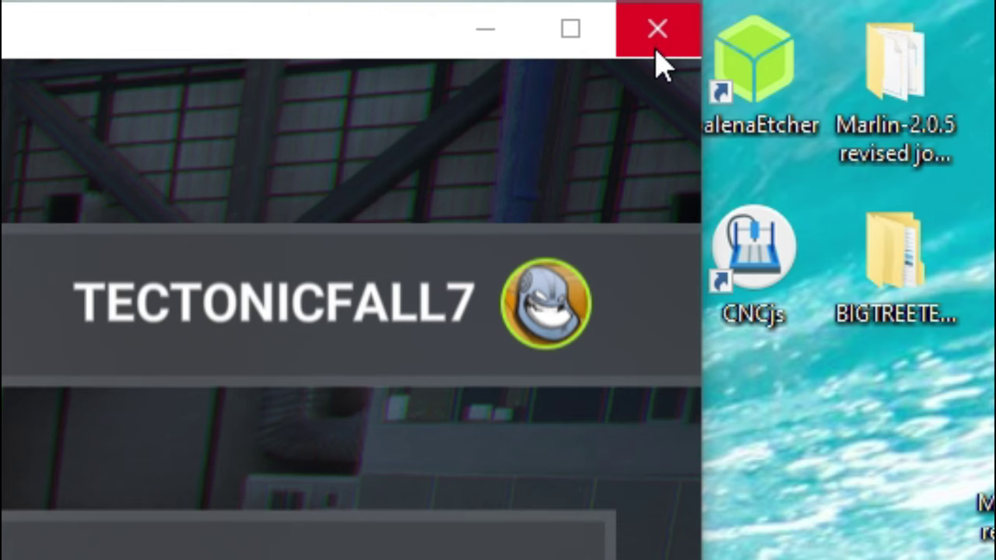
Close the flight simulator window and open the Community folder from its desktop shortcut
{"action": "left_click", "coordinate": [656, 51]}
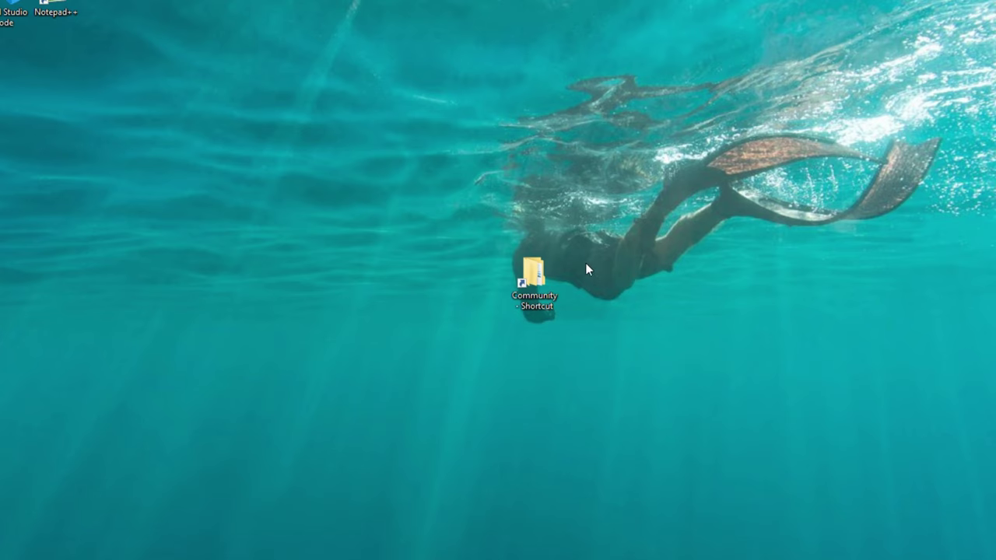
{"action": "double_click", "coordinate": [538, 276]}
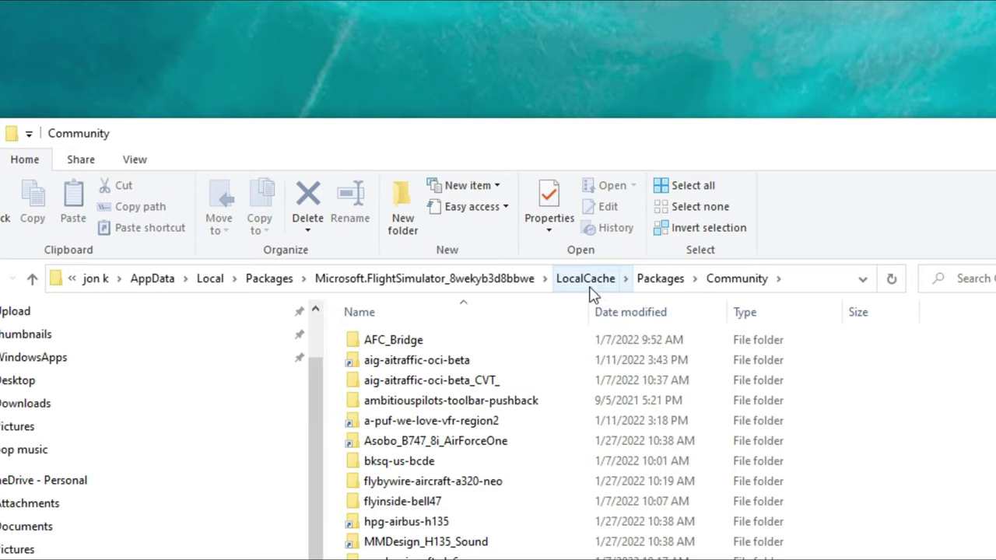
Go up to the LocalCache folder and open UserCfg with Edit with Notepad++
{"action": "left_click", "coordinate": [589, 287]}
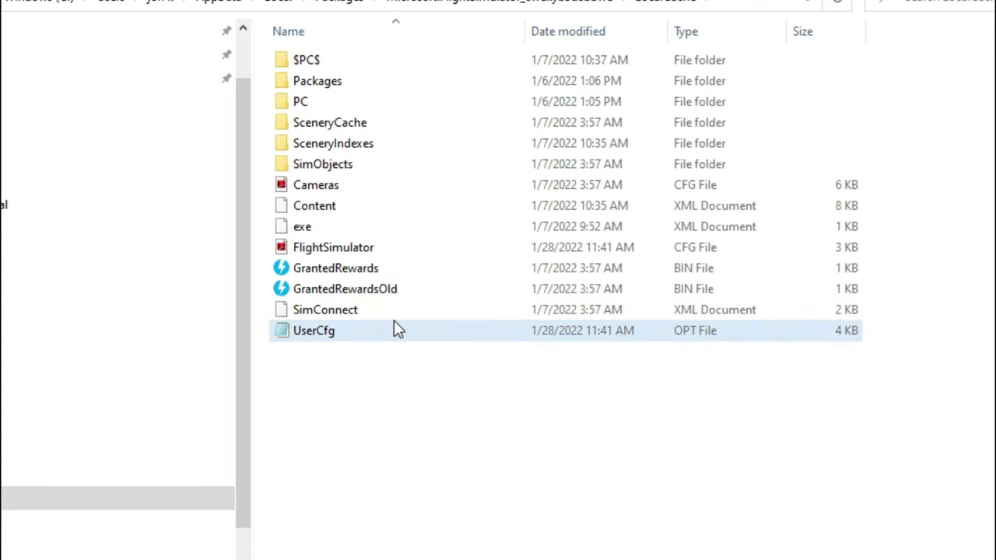
{"action": "left_click", "coordinate": [389, 330]}
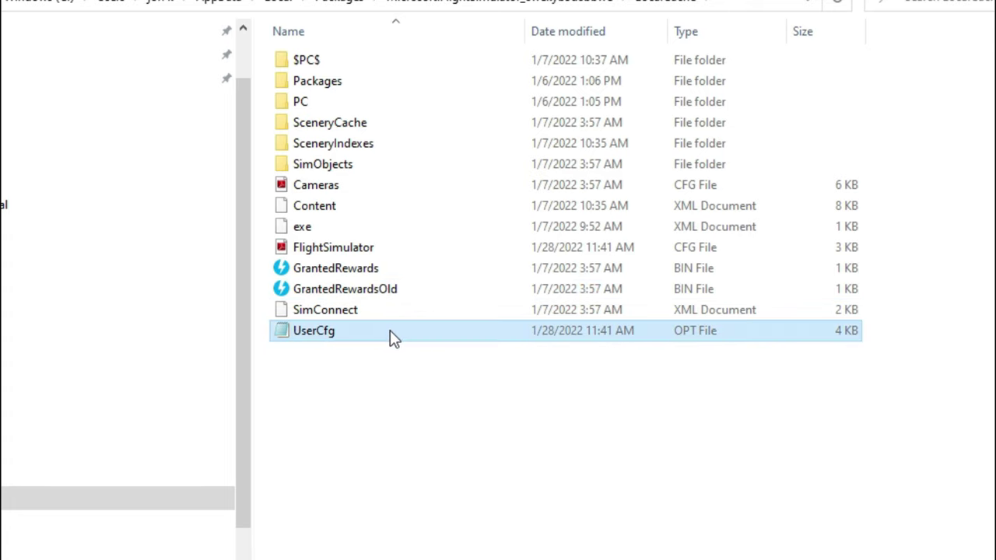
{"action": "right_click", "coordinate": [390, 330]}
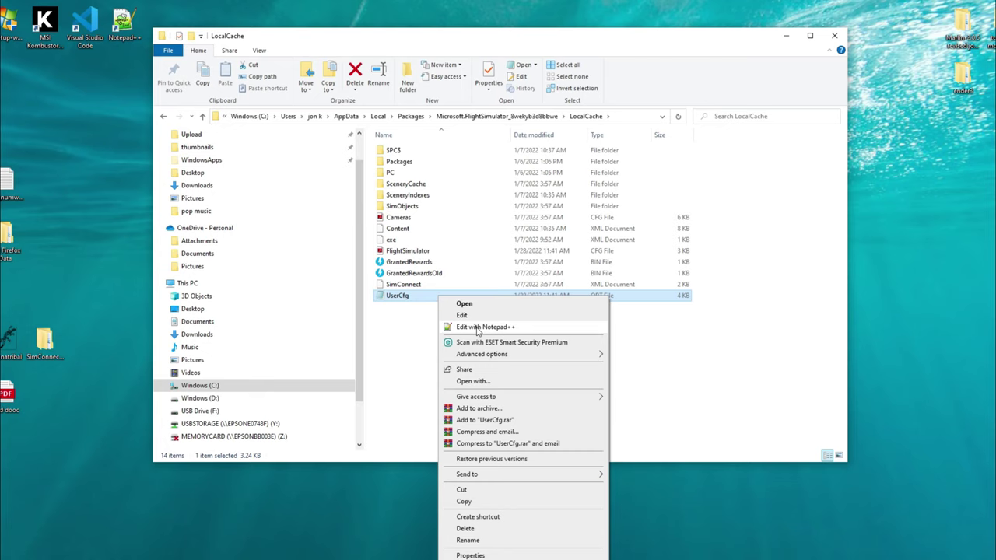
{"action": "left_click", "coordinate": [477, 327]}
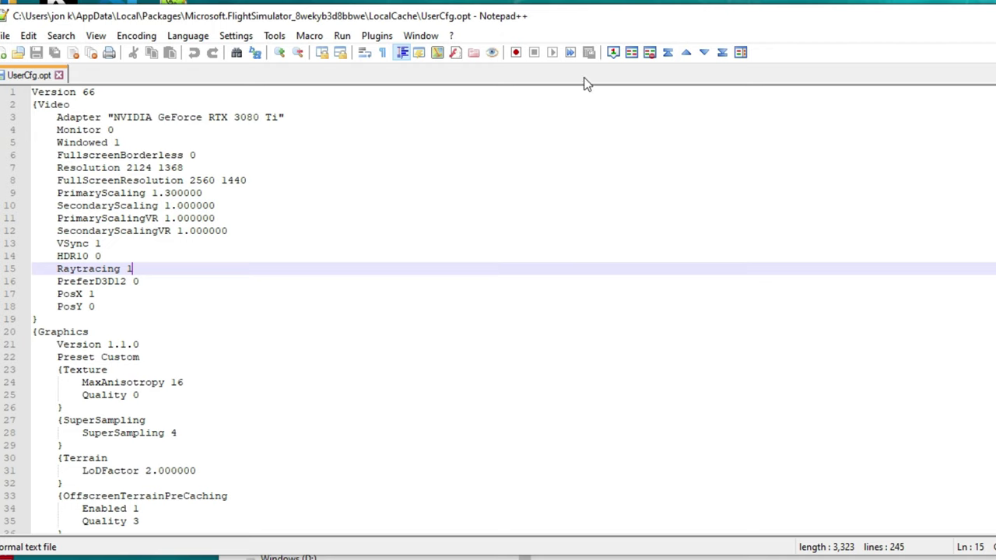
Move the Notepad++ window aside and retype the Raytracing value on line 15
{"action": "left_click_drag", "start_coordinate": [586, 18], "coordinate": [699, 16]}
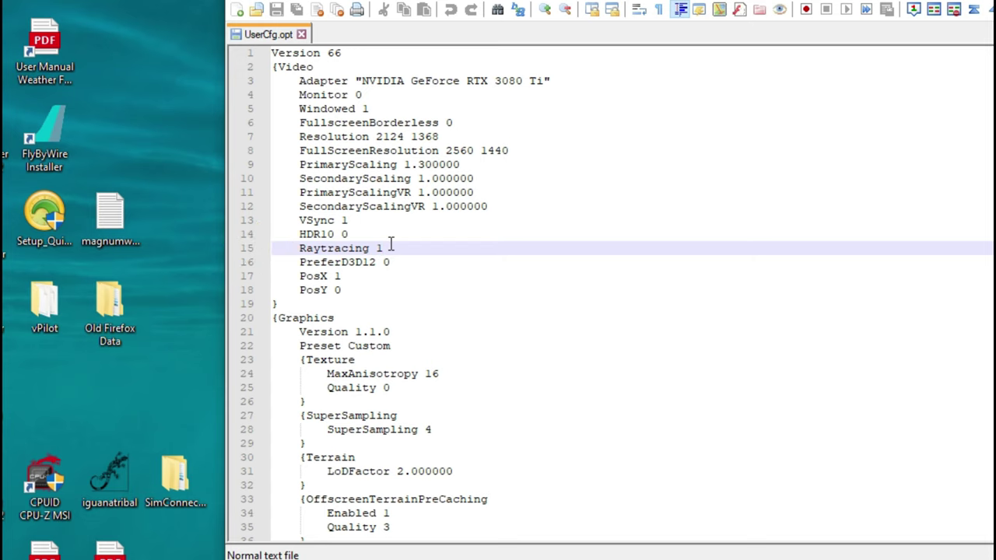
{"action": "key", "text": "BackSpace"}
{"action": "type", "text": "0"}
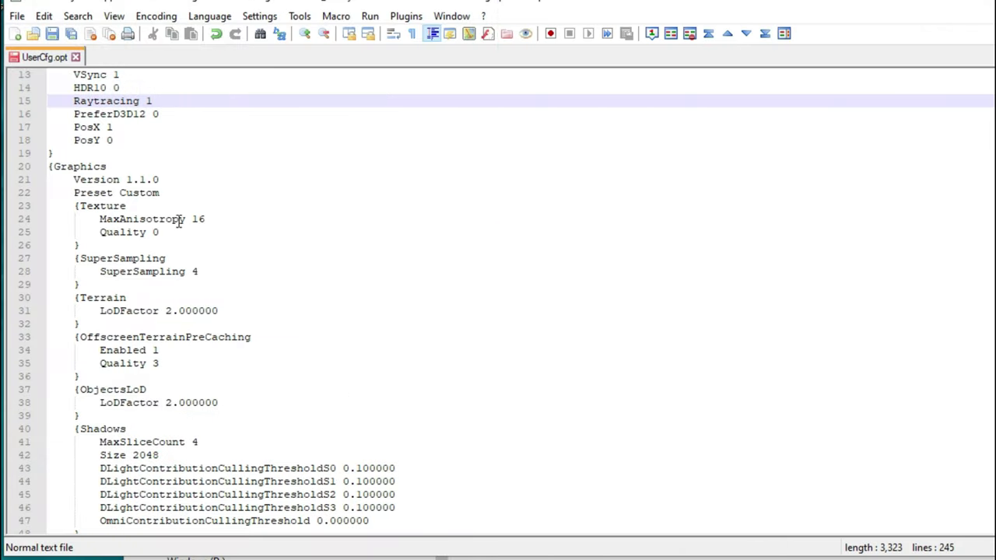
{"action": "left_click_drag", "start_coordinate": [54, 169], "coordinate": [249, 509]}
{"action": "scroll", "coordinate": [371, 342], "scroll_direction": "down", "scroll_amount": 1}
{"action": "left_click", "coordinate": [369, 340]}
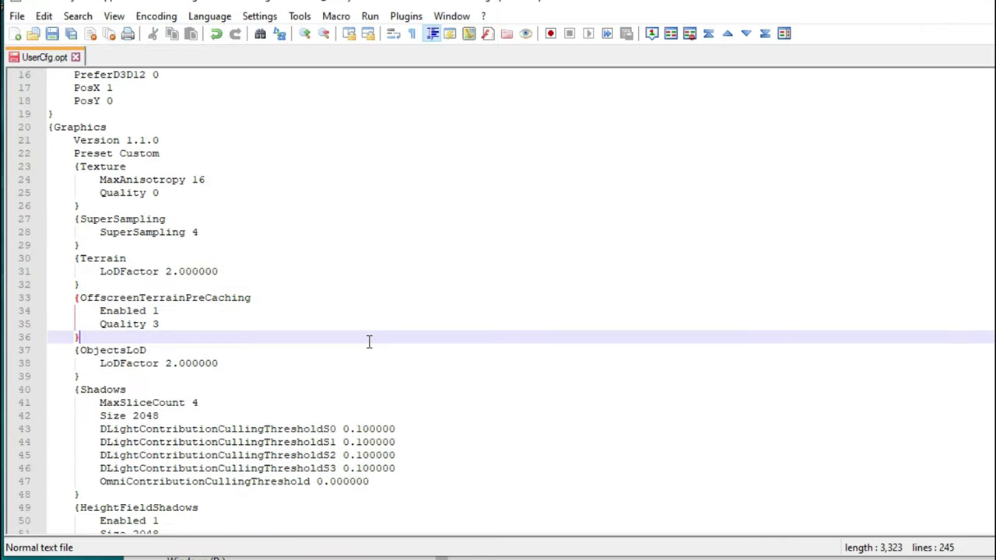
{"action": "scroll", "coordinate": [328, 387], "scroll_direction": "down", "scroll_amount": 1}
{"action": "scroll", "coordinate": [327, 387], "scroll_direction": "down", "scroll_amount": 8}
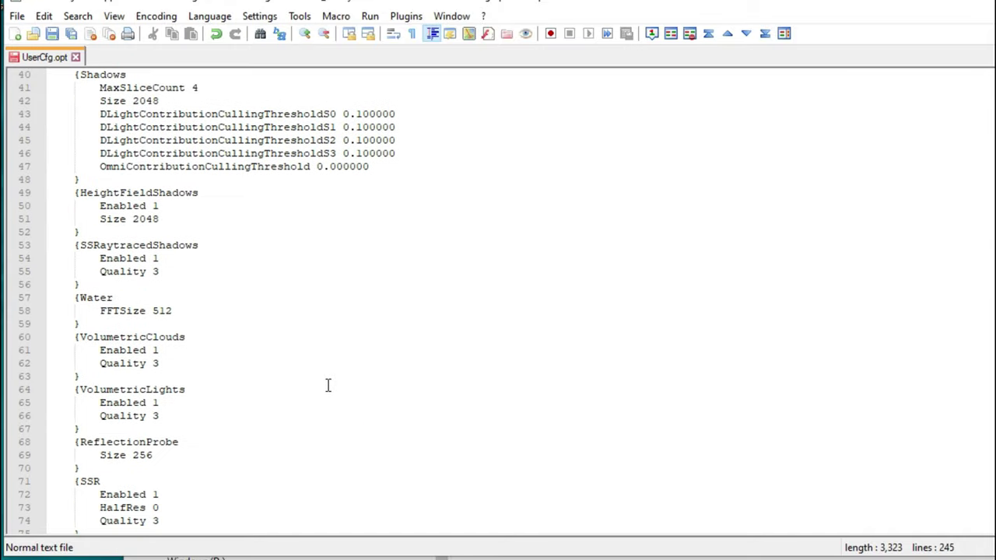
{"action": "scroll", "coordinate": [327, 387], "scroll_direction": "down", "scroll_amount": 11}
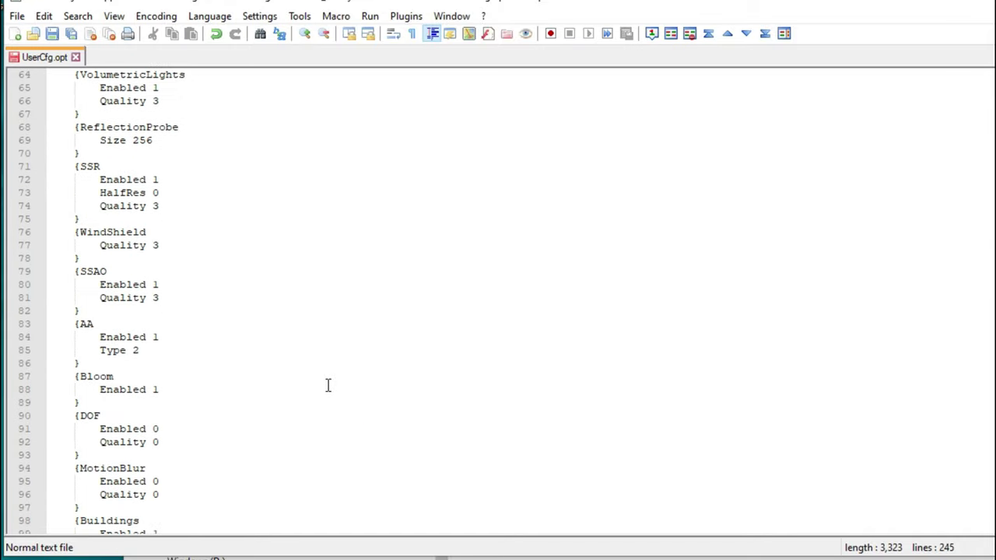
{"action": "scroll", "coordinate": [328, 386], "scroll_direction": "down", "scroll_amount": 6}
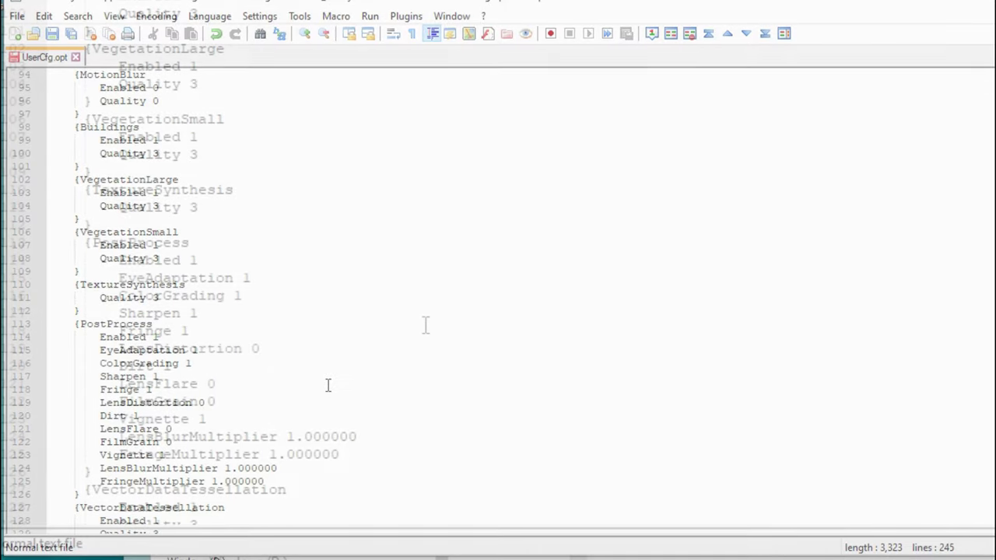
{"action": "scroll", "coordinate": [426, 325], "scroll_direction": "down", "scroll_amount": 1}
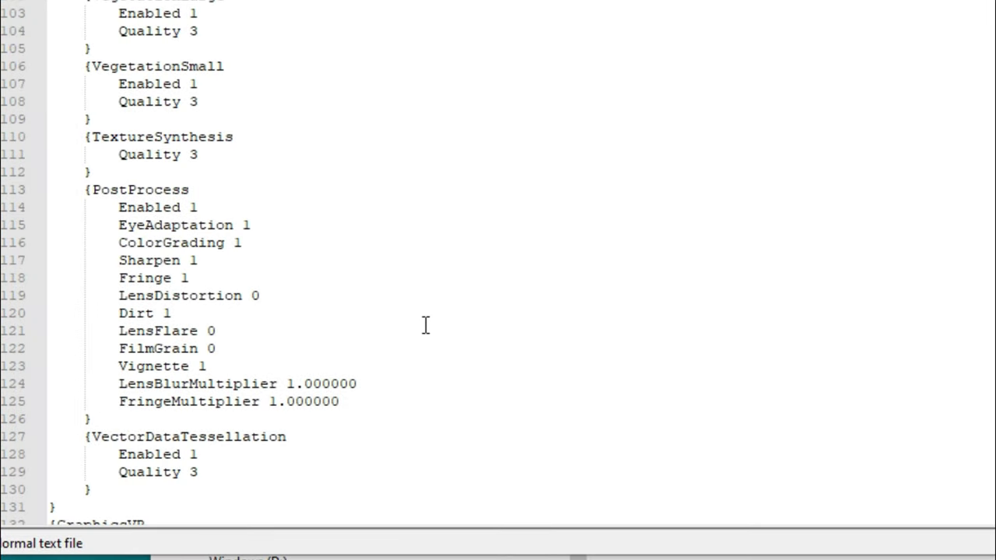
{"action": "scroll", "coordinate": [426, 325], "scroll_direction": "down", "scroll_amount": 1}
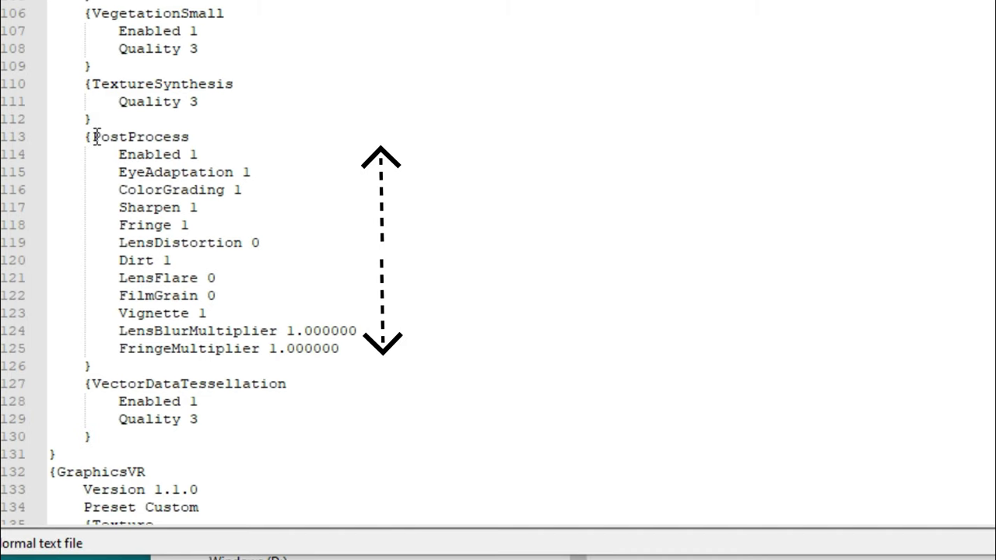
{"action": "left_click_drag", "start_coordinate": [97, 137], "coordinate": [420, 350]}
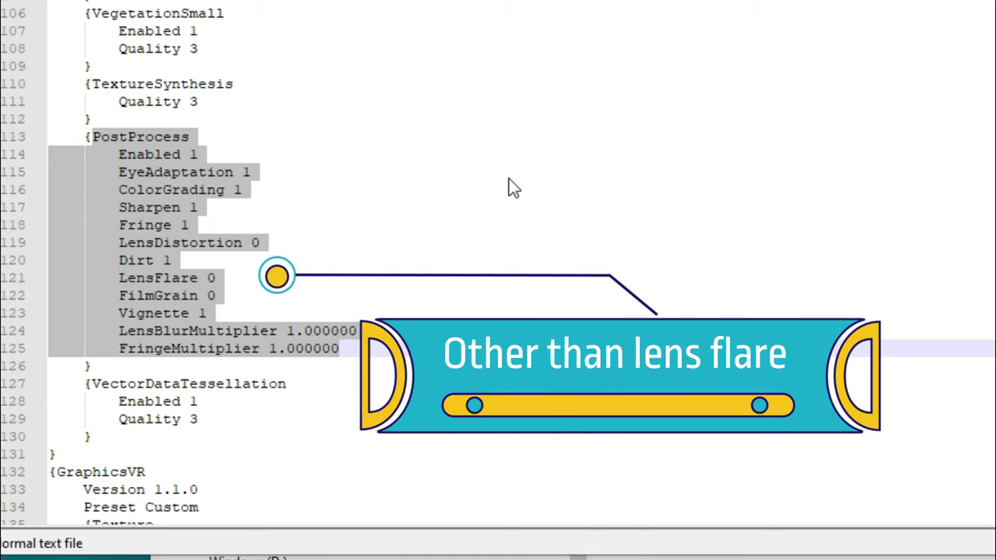
{"action": "left_click", "coordinate": [509, 180]}
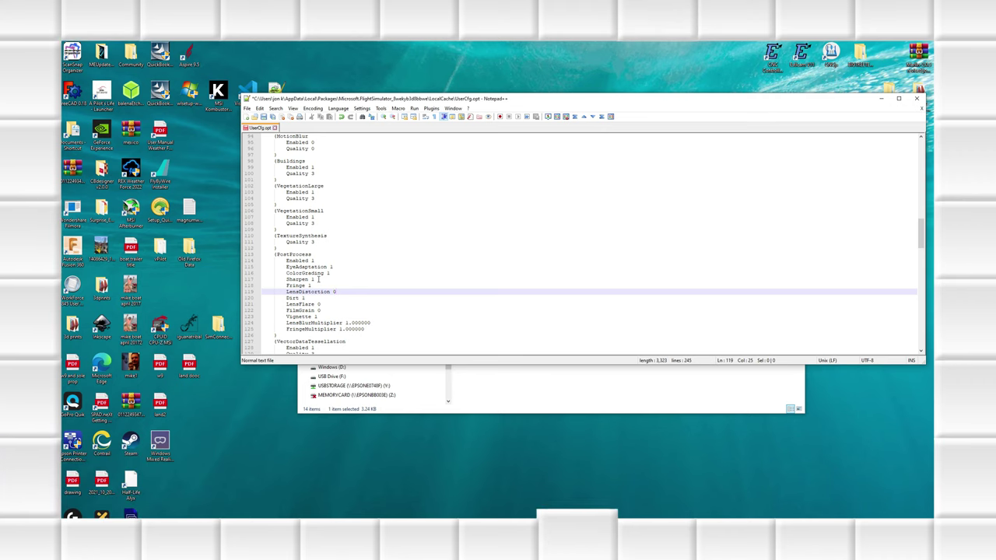
Retype the PC PostProcess Sharpen value on line 117 and set FilmGrain on line 122 to 0
{"action": "left_click", "coordinate": [318, 279]}
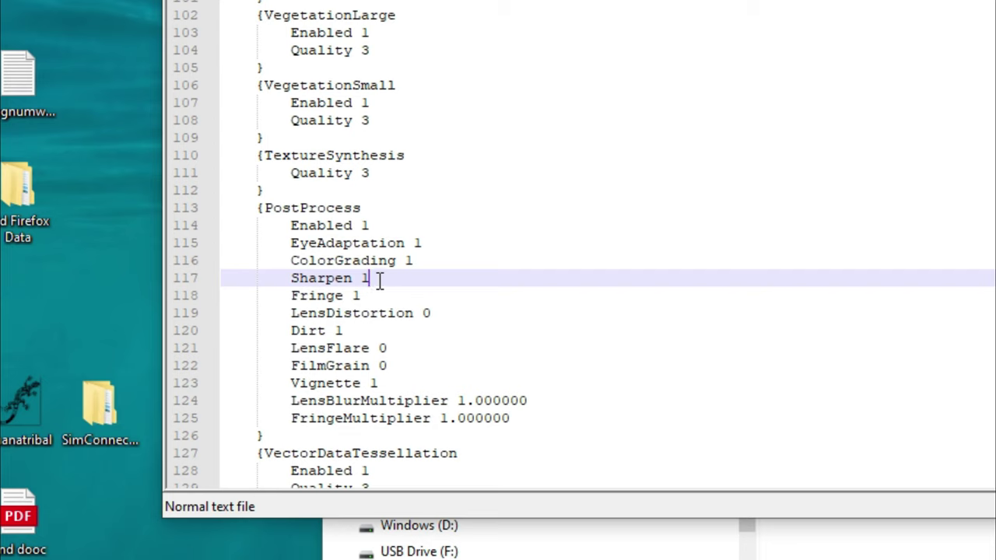
{"action": "key", "text": "BackSpace"}
{"action": "type", "text": "0"}
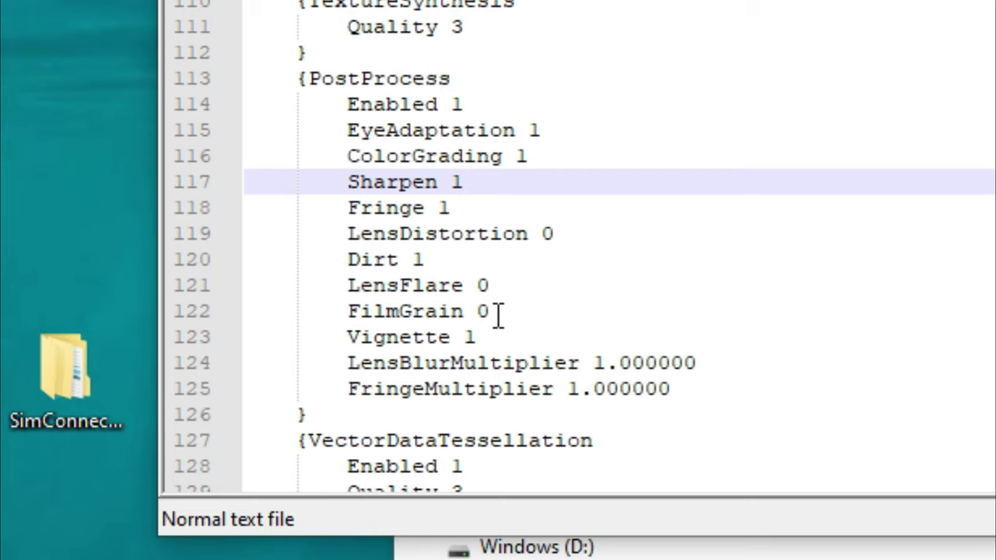
{"action": "left_click", "coordinate": [498, 314]}
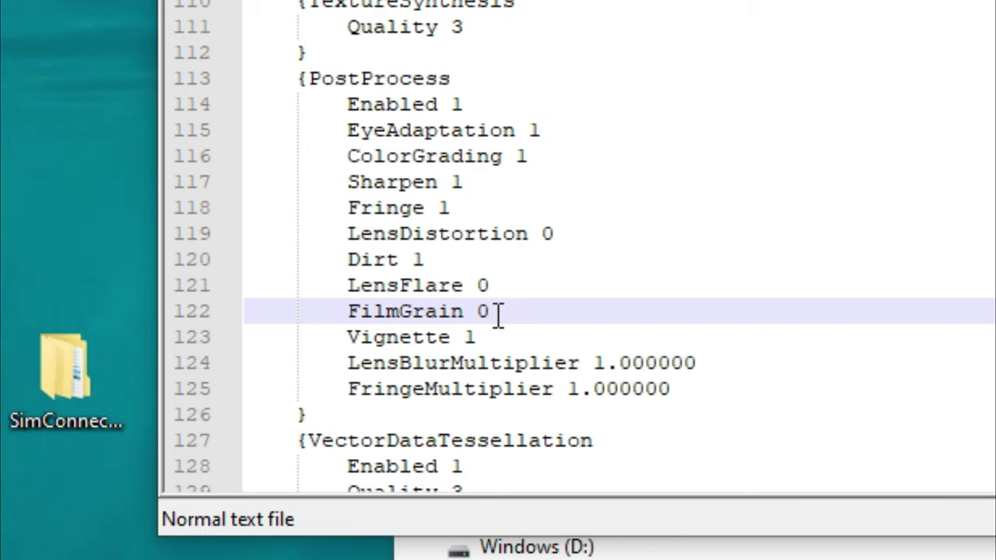
{"action": "key", "text": "BackSpace"}
{"action": "type", "text": "0"}
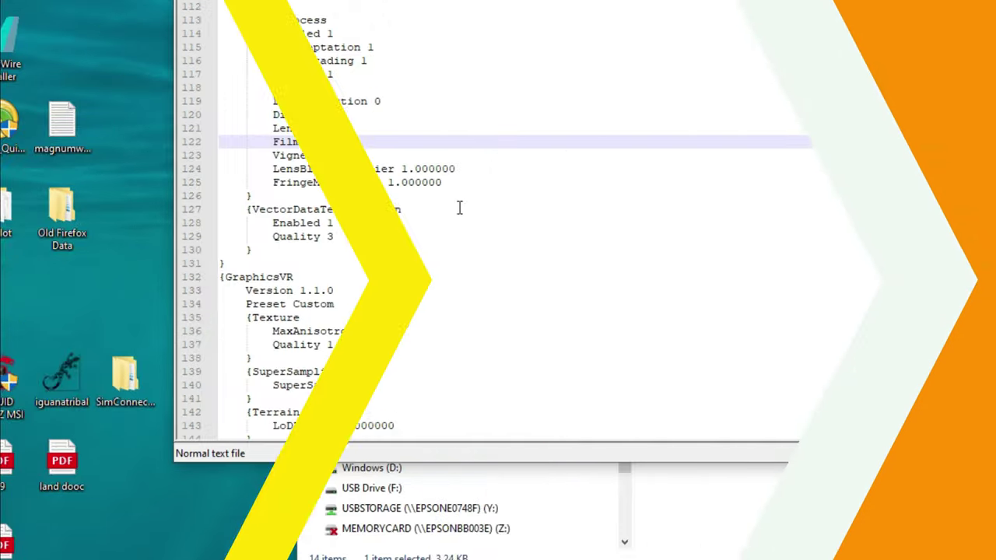
Scroll to the GraphicsVR section and locate its PostProcess settings block
{"action": "scroll", "coordinate": [461, 445], "scroll_direction": "down", "scroll_amount": 2}
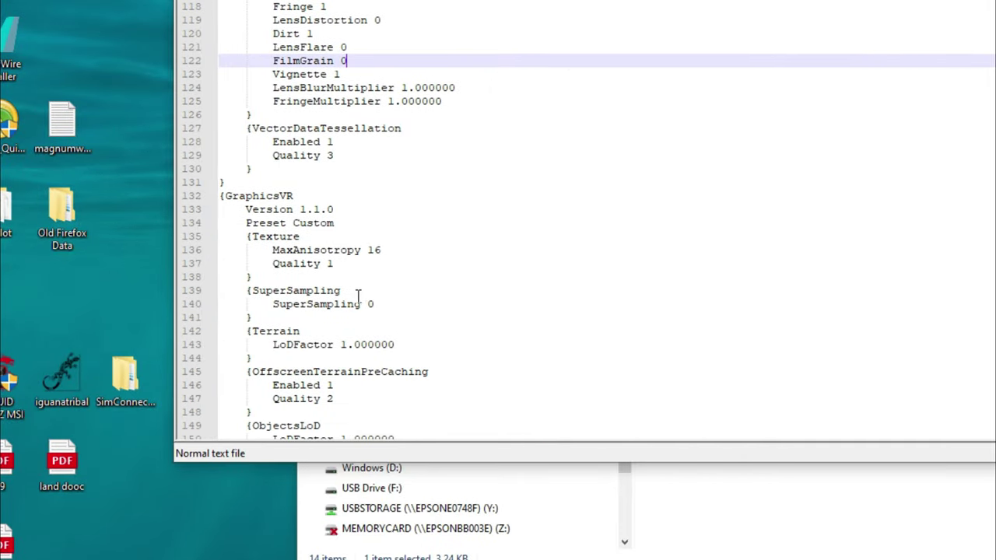
{"action": "left_click", "coordinate": [230, 191]}
{"action": "double_click", "coordinate": [230, 191]}
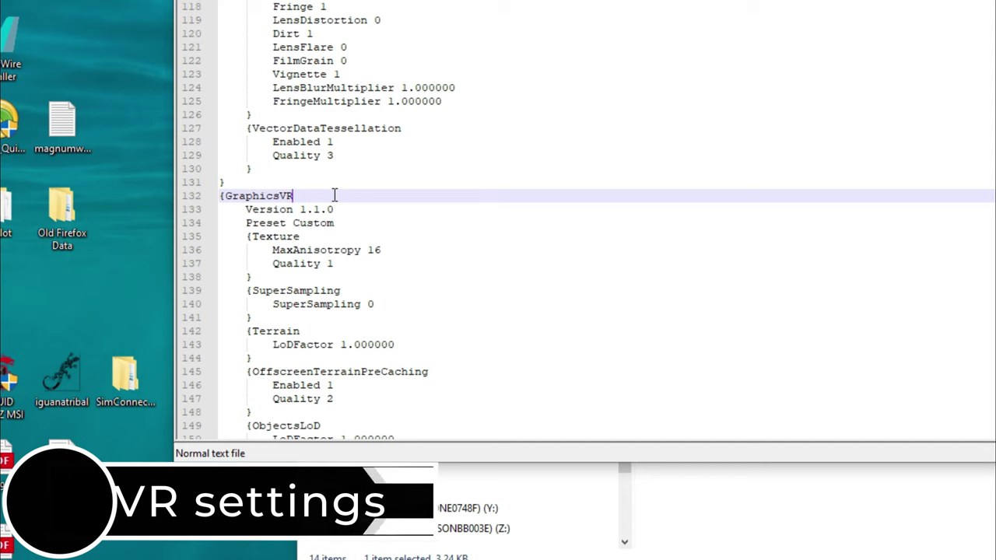
{"action": "scroll", "coordinate": [509, 285], "scroll_direction": "down", "scroll_amount": 20}
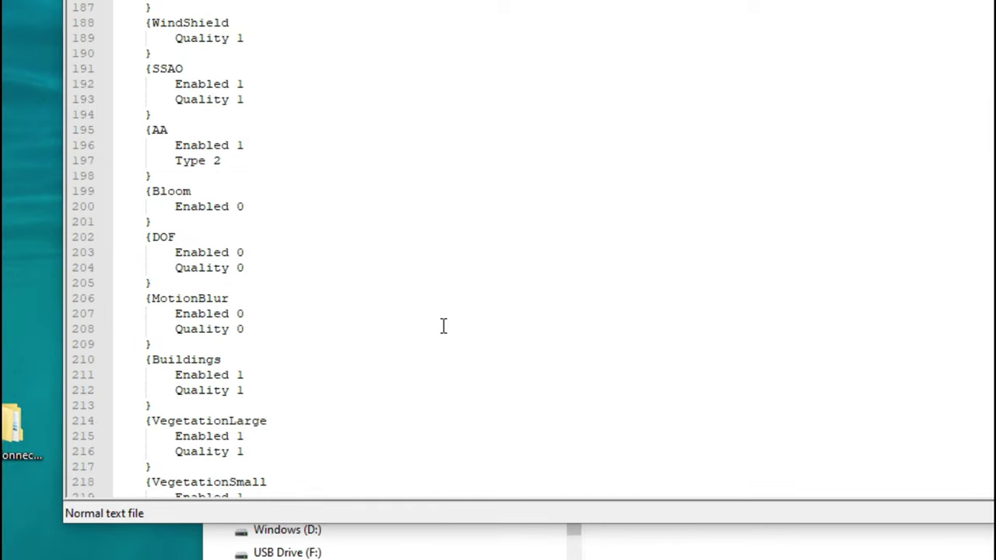
{"action": "scroll", "coordinate": [443, 325], "scroll_direction": "down", "scroll_amount": 8}
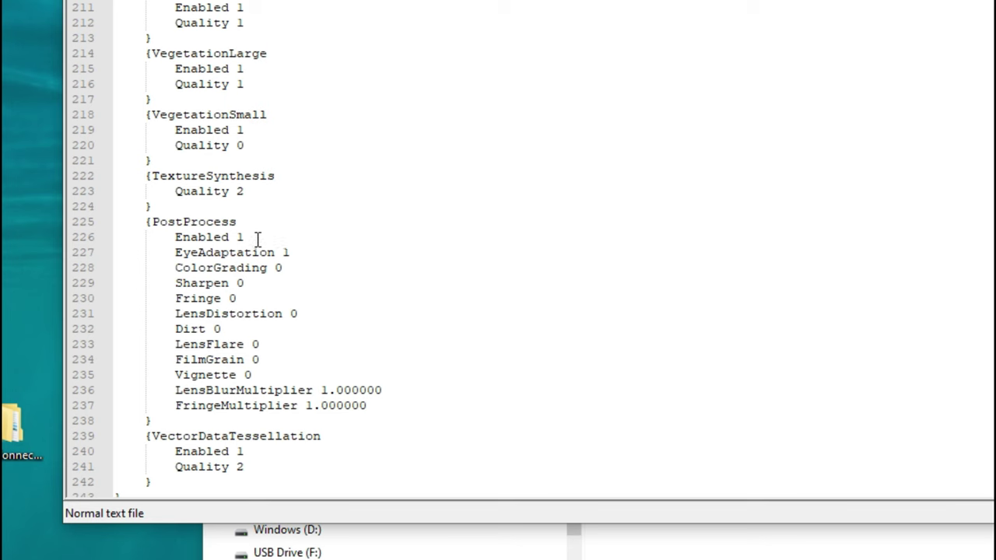
{"action": "left_click_drag", "start_coordinate": [147, 222], "coordinate": [271, 419]}
{"action": "left_click", "coordinate": [494, 256]}
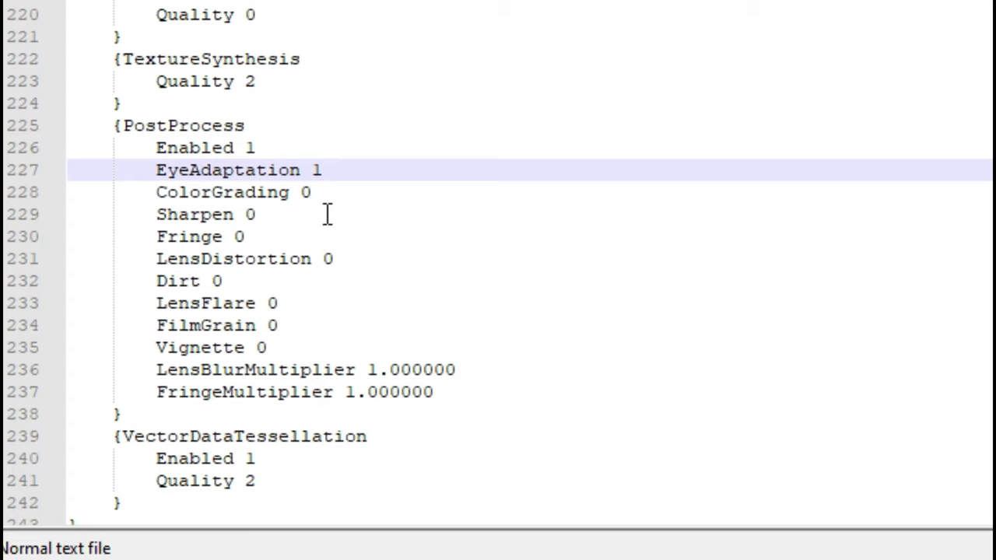
Try 1 for the VR Sharpen value on line 229, then set it back to 0
{"action": "left_click", "coordinate": [264, 214]}
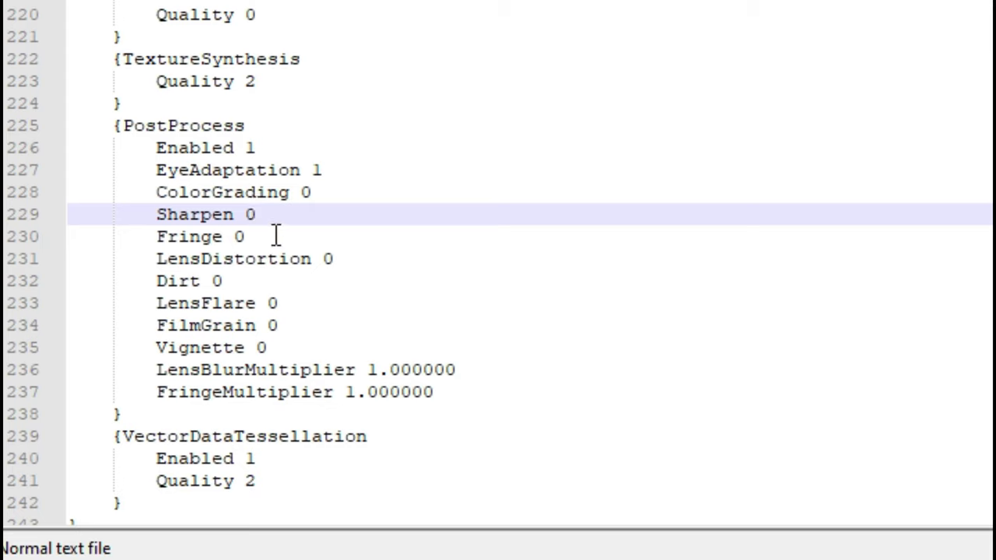
{"action": "key", "text": "BackSpace"}
{"action": "type", "text": "1"}
{"action": "key", "text": "BackSpace"}
{"action": "type", "text": "0"}
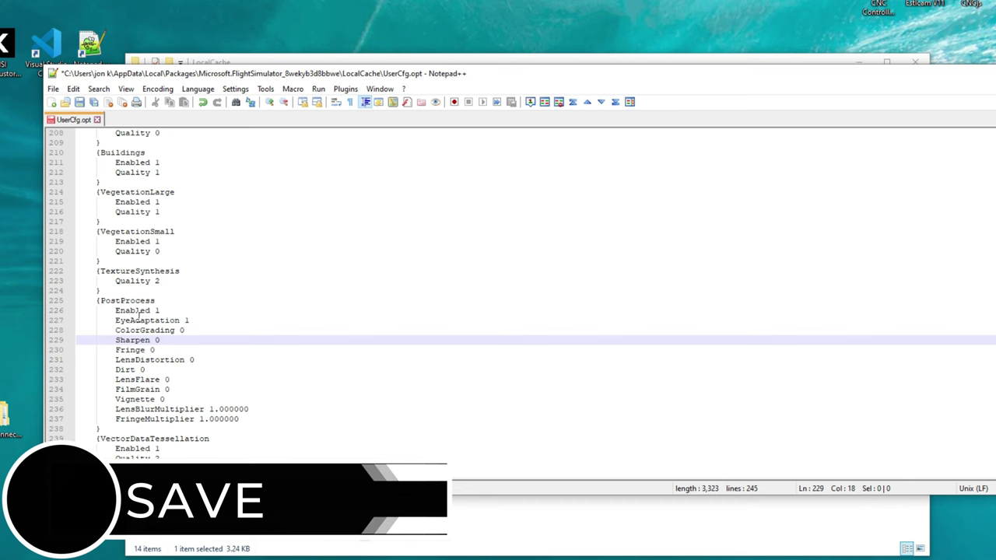
Save UserCfg.opt via File > Save and close Notepad++
{"action": "left_click", "coordinate": [53, 89]}
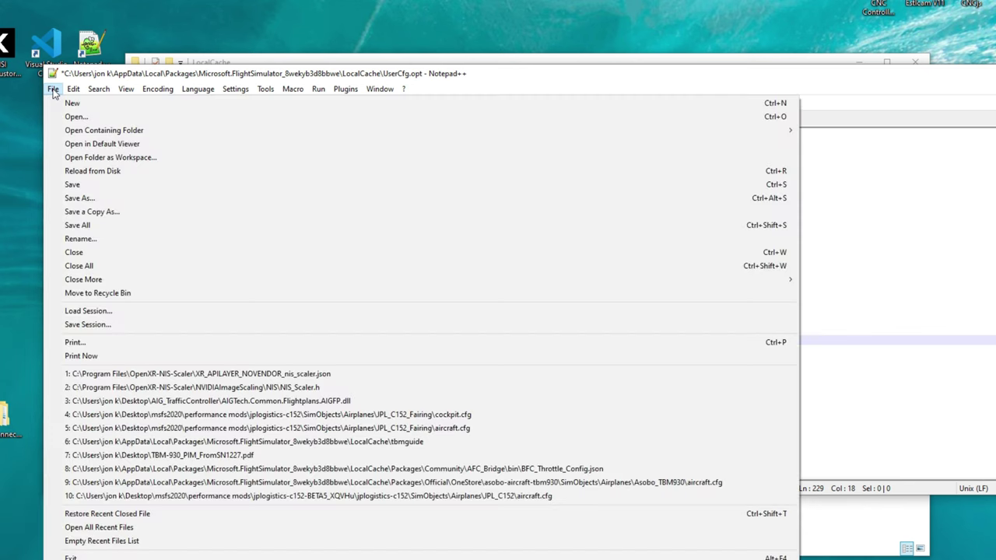
{"action": "left_click", "coordinate": [71, 184]}
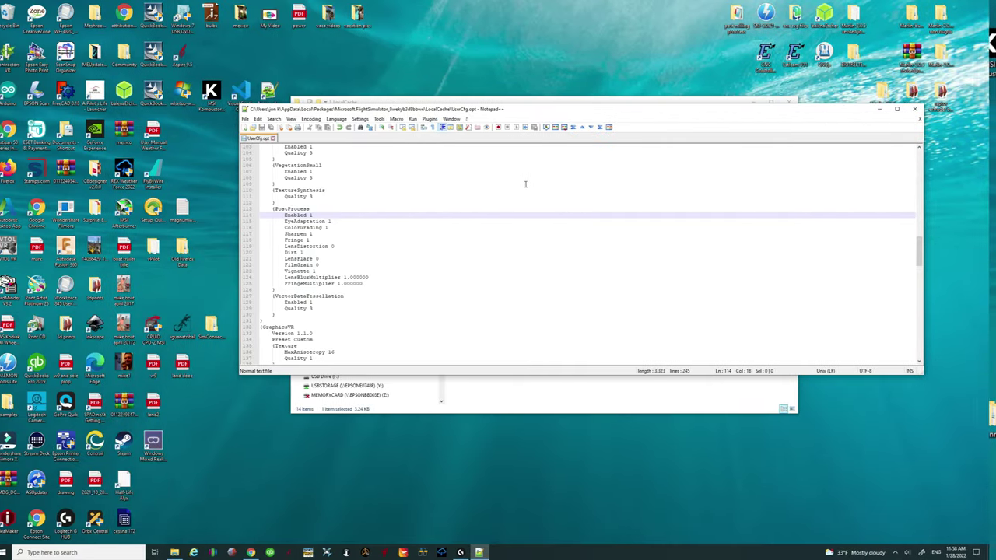
{"action": "left_click", "coordinate": [926, 109]}
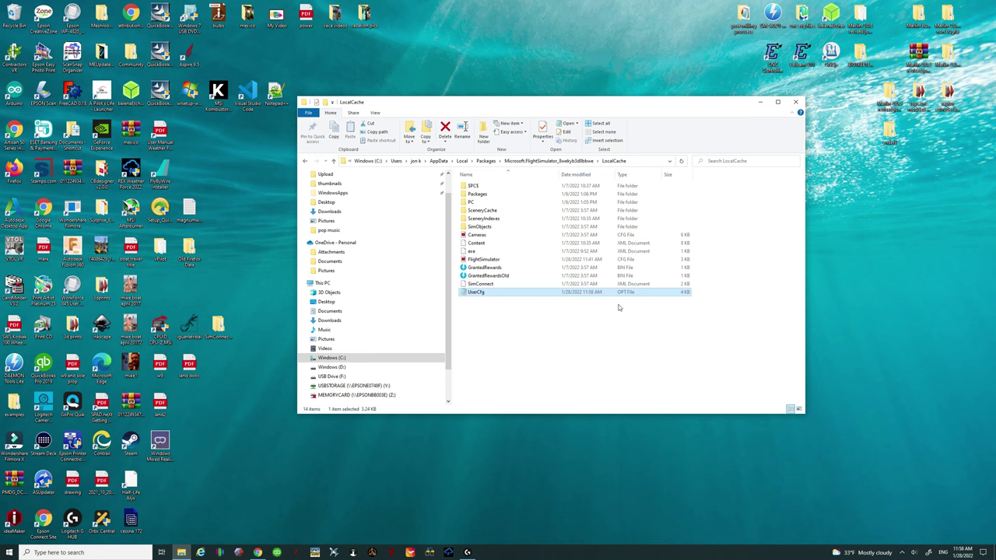